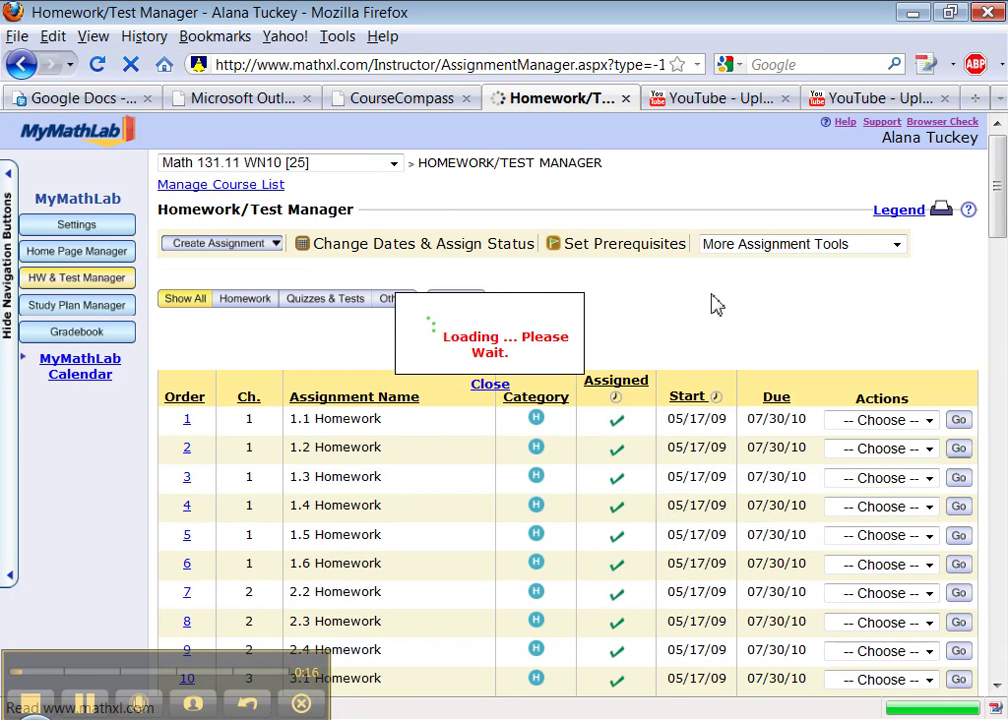
Look through the assignment lists of the Math 131.11 WN10 and Math 131: 10FA-11SP courses
scroll(648, 387, "down", 2)
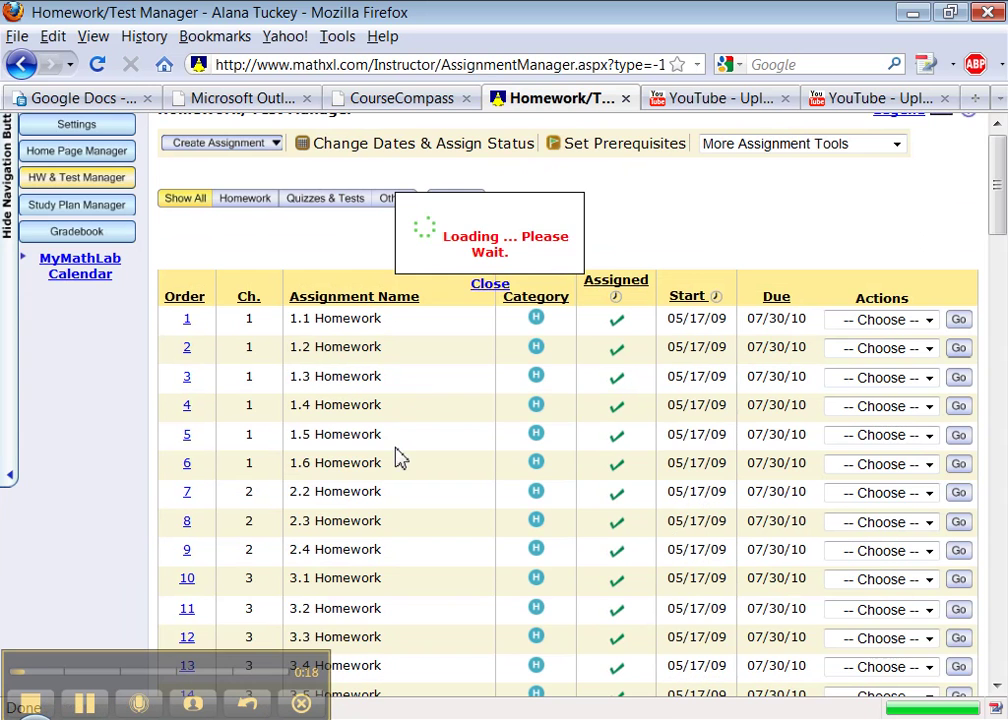
scroll(697, 290, "down", 20)
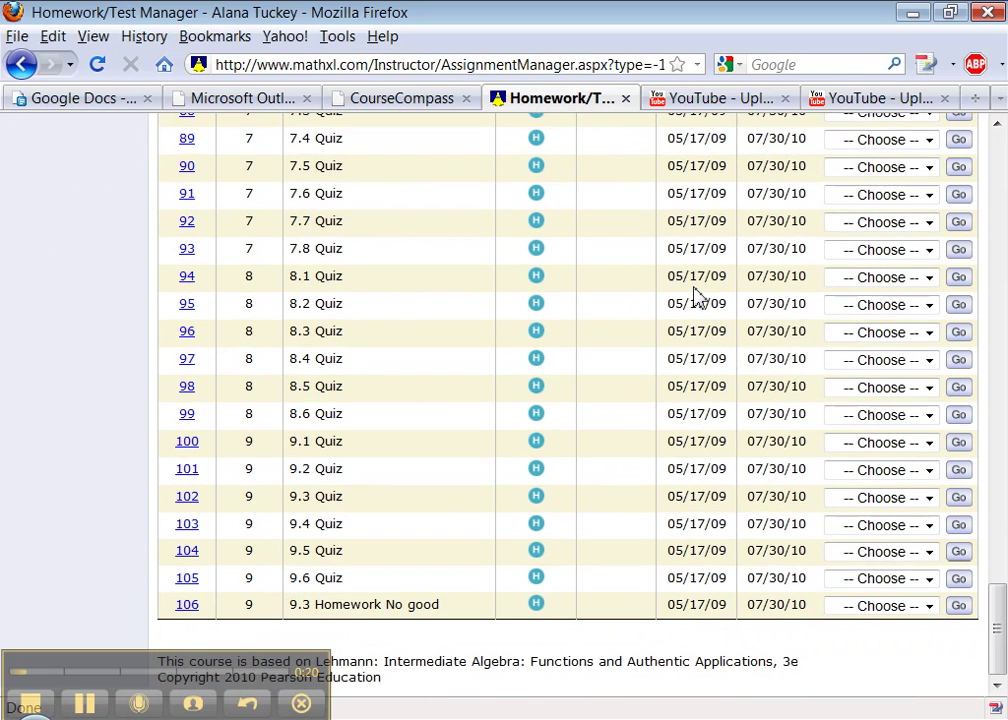
scroll(697, 293, "up", 20)
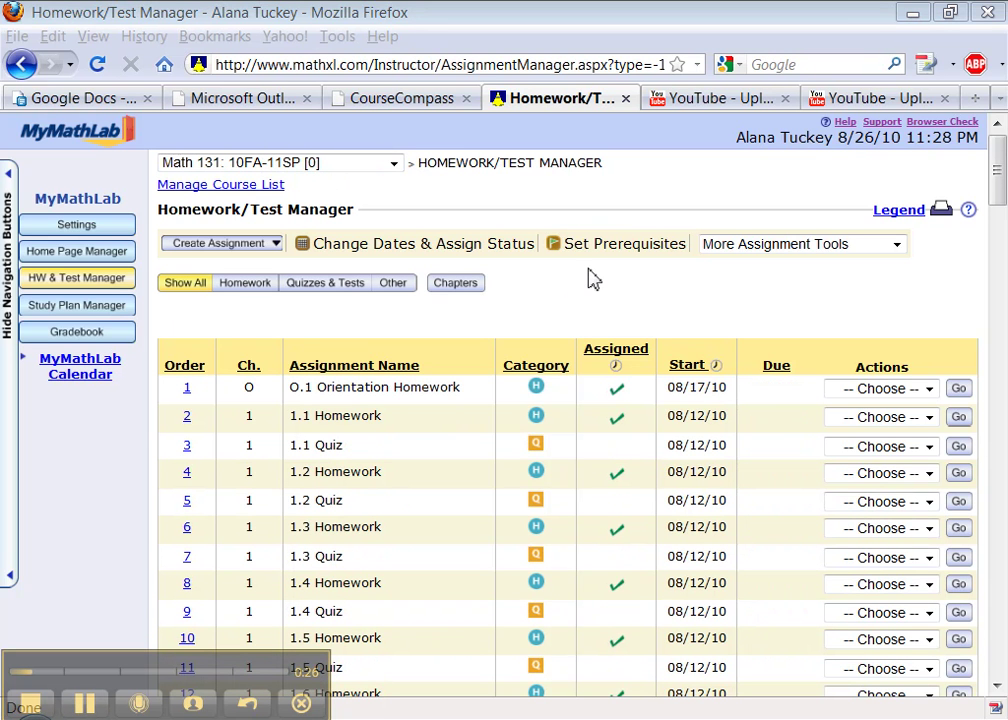
middle_click(472, 440)
scroll(469, 438, "down", 4)
scroll(469, 438, "up", 4)
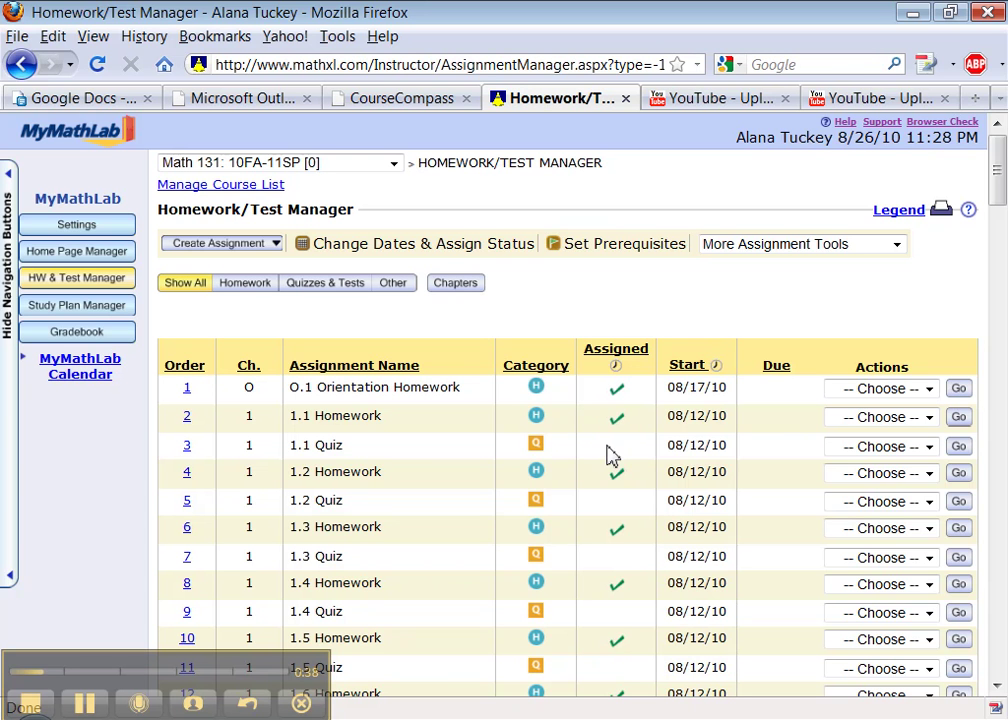
Open the print options for the 1.1 Quiz, review them, and close the window without printing
left_click(866, 448)
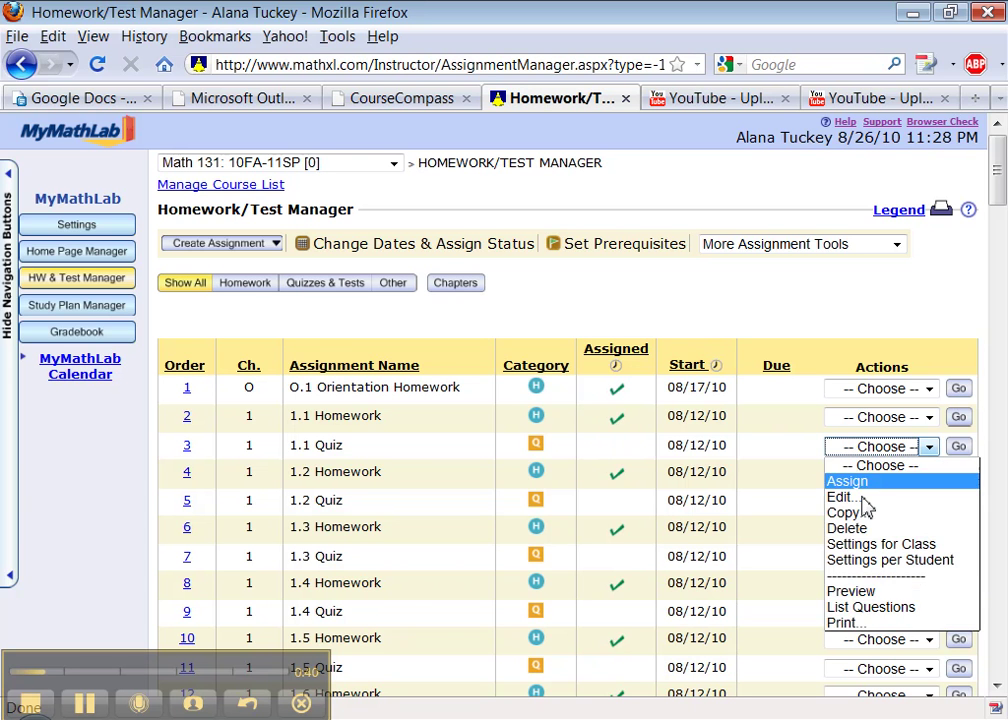
left_click(862, 624)
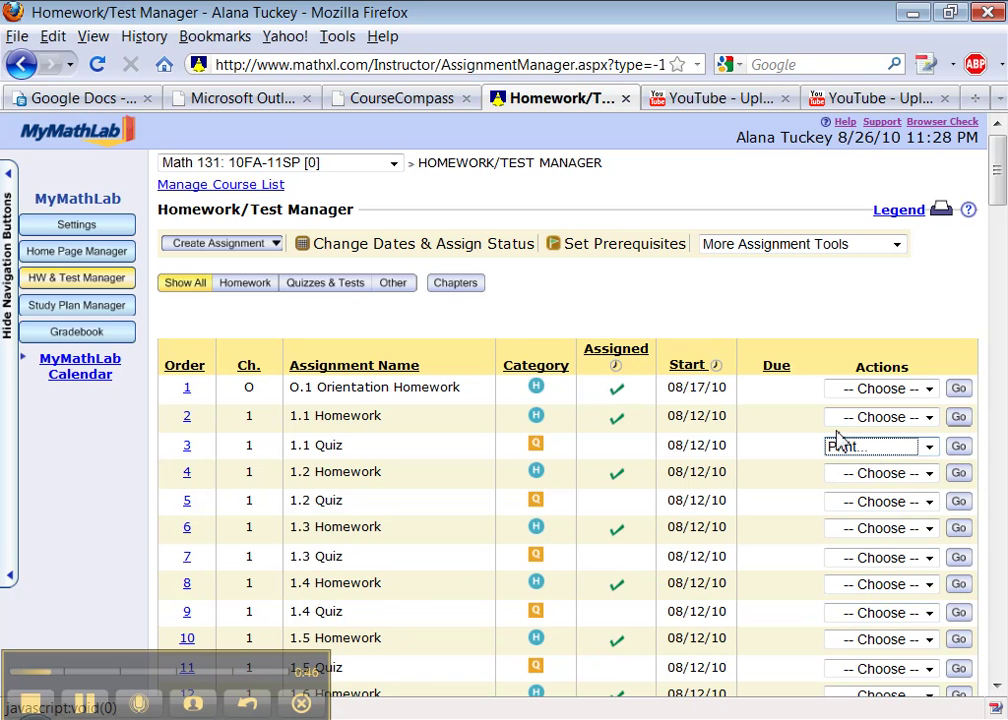
left_click(958, 447)
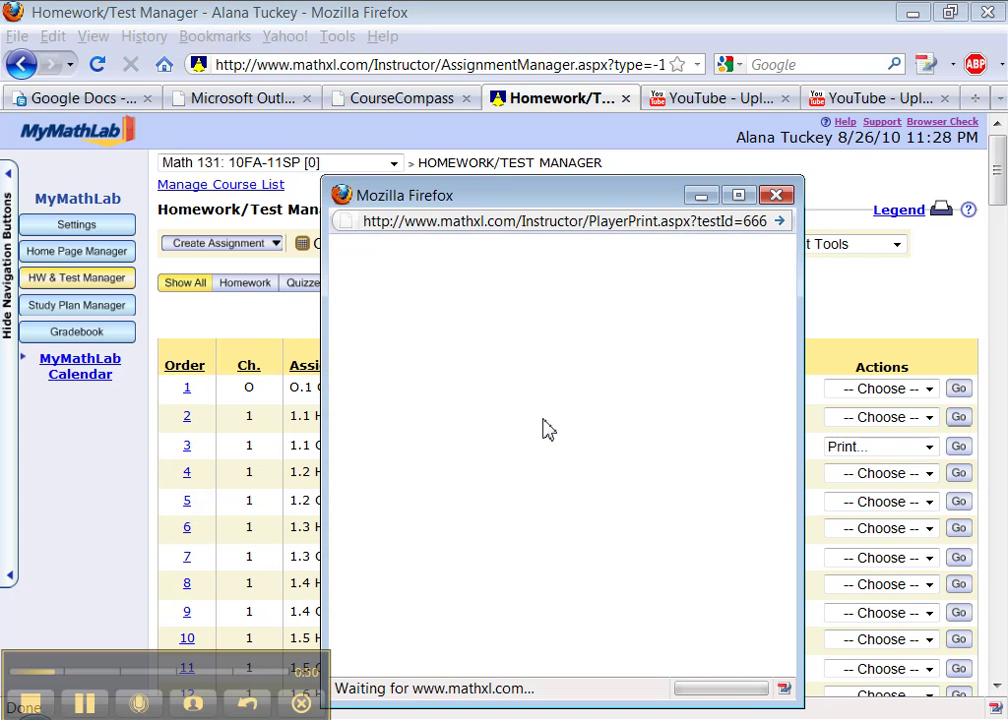
left_click(818, 425)
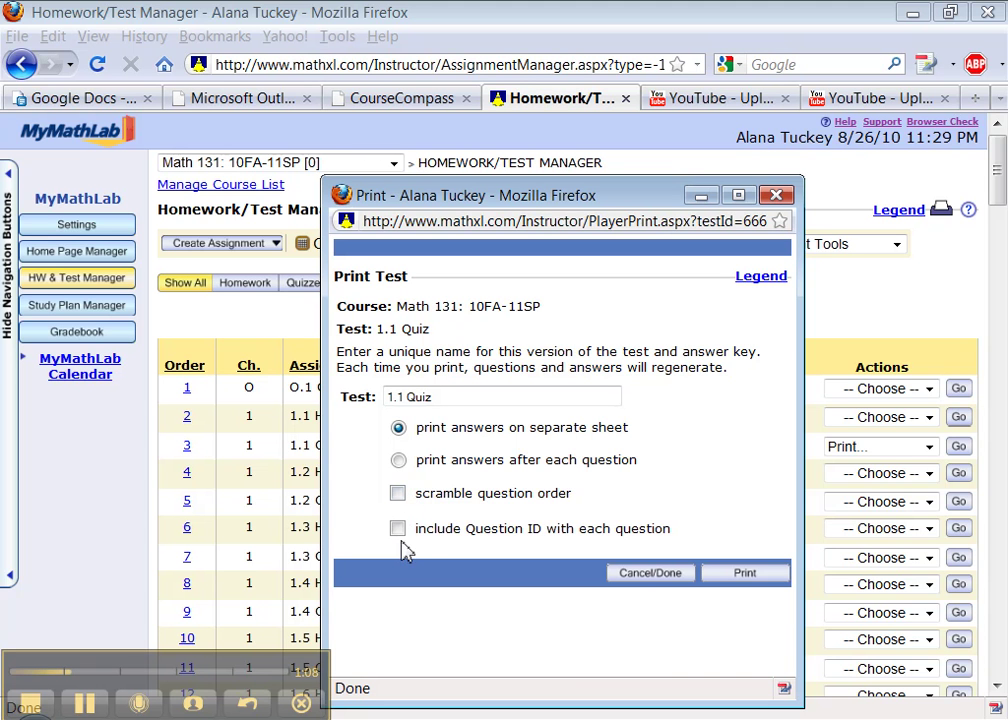
left_click(775, 197)
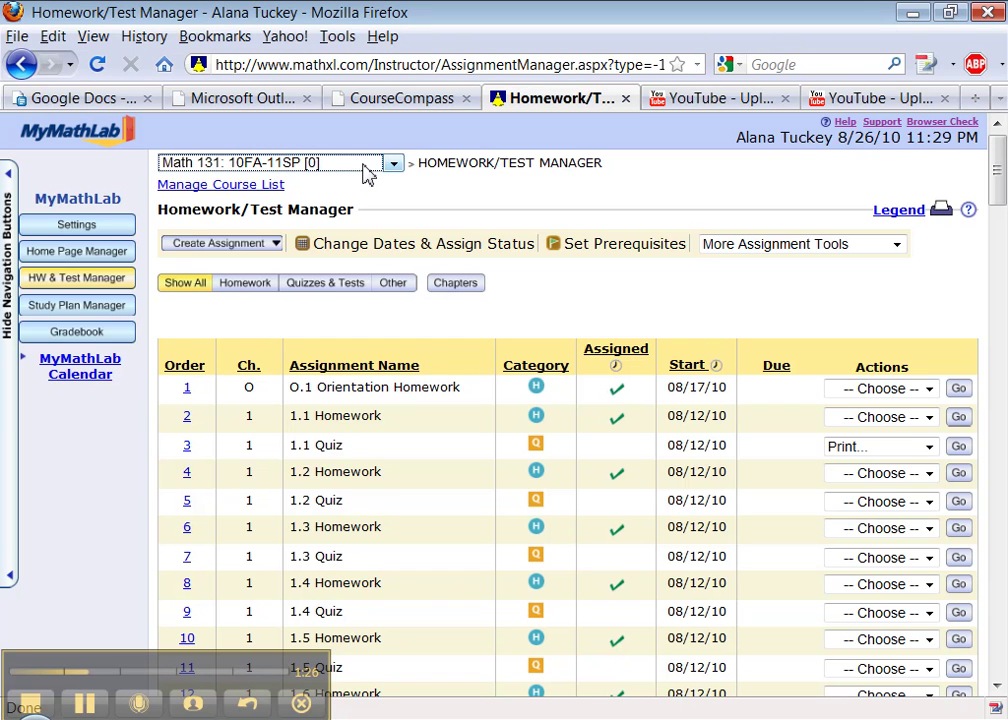
Switch the Homework/Test Manager to the Math 133.52 FA10 course
left_click(365, 173)
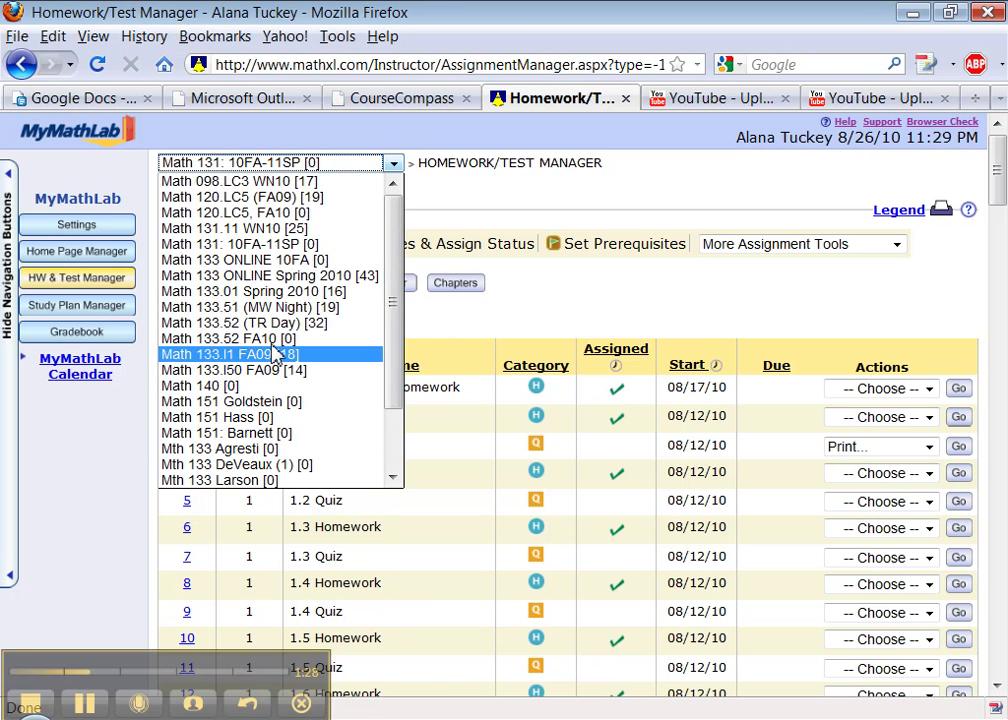
left_click(83, 703)
left_click(83, 703)
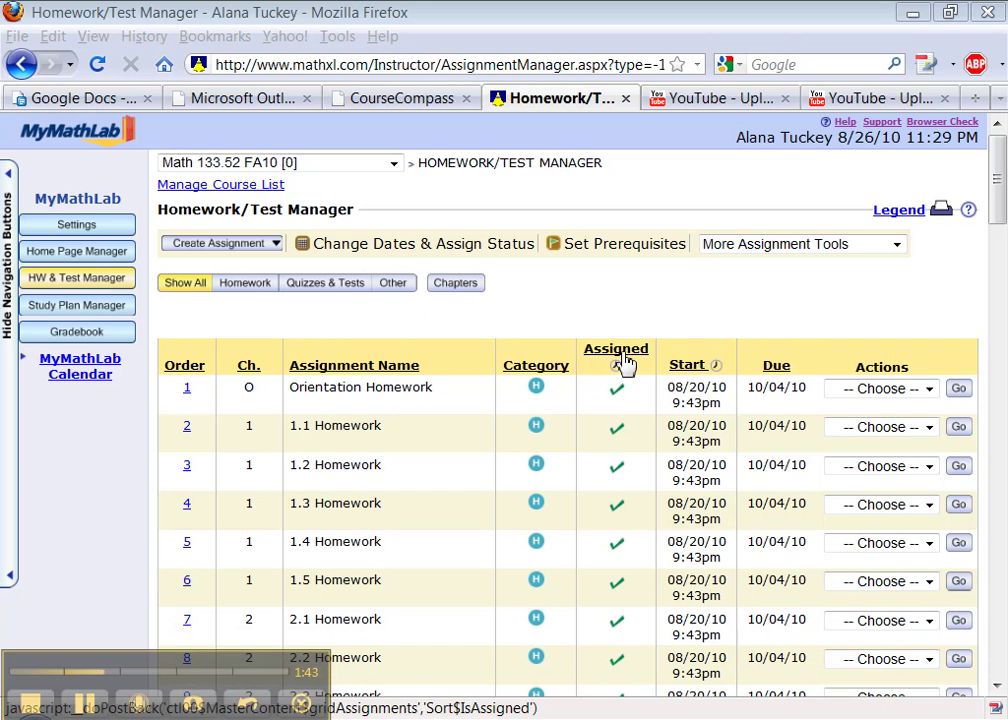
Sort the assignments by chapter to review them grouped, and return to sorting by order
left_click(250, 368)
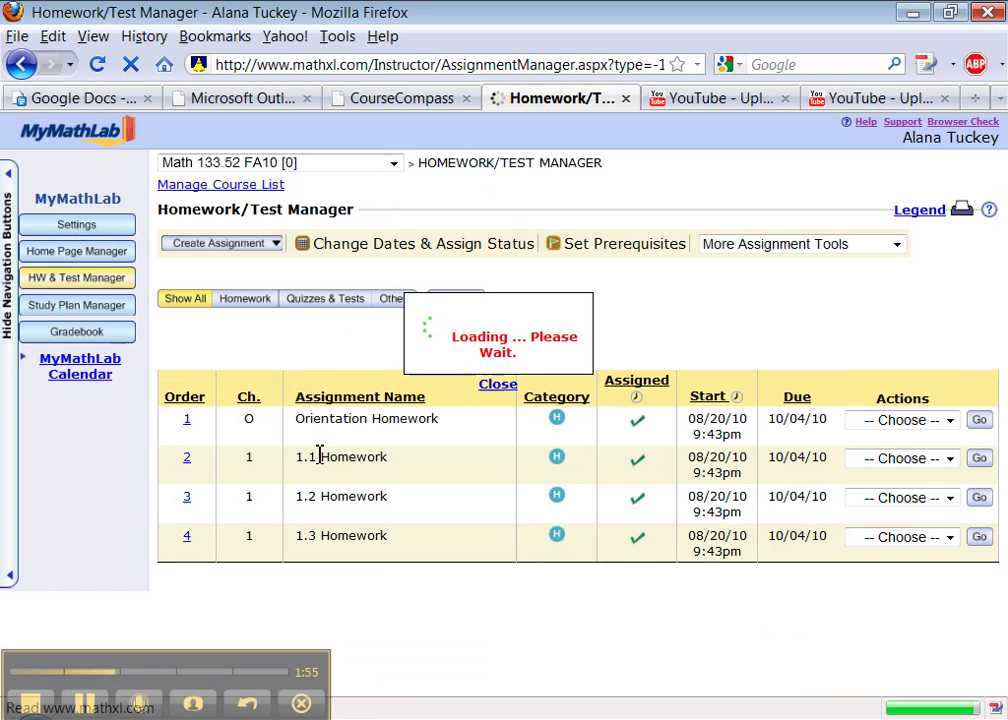
scroll(296, 498, "down", 4)
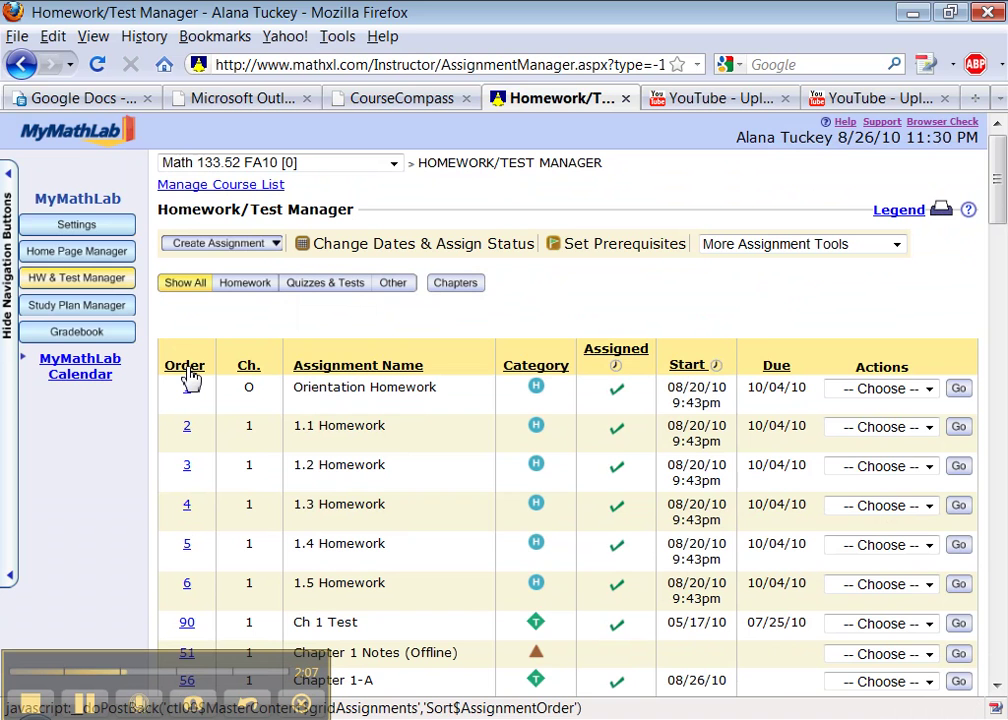
left_click(187, 370)
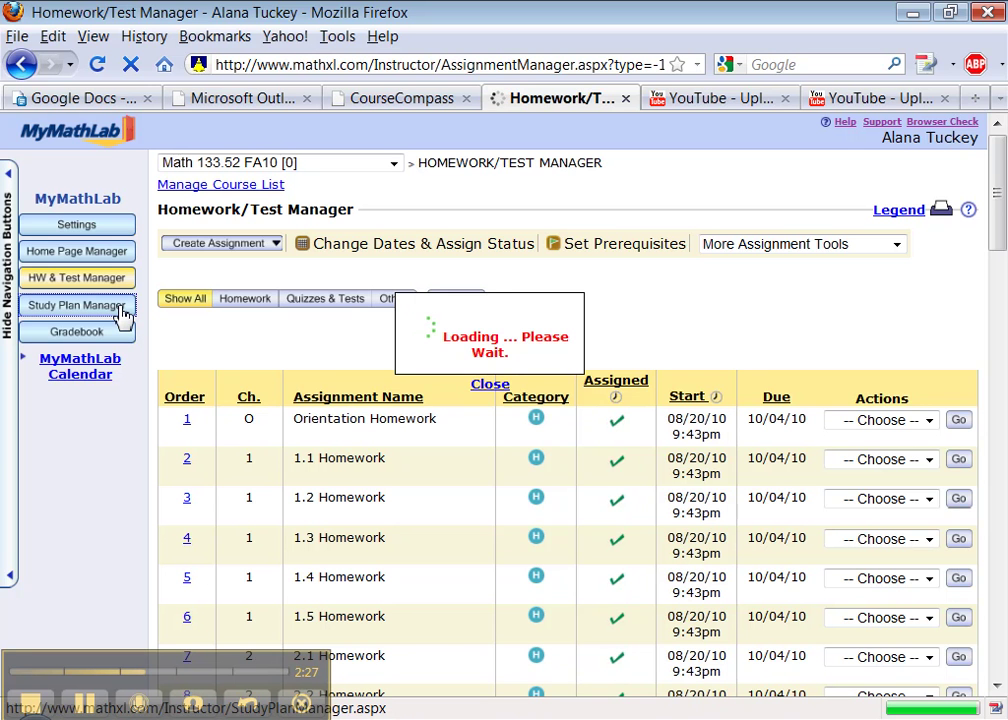
Open the Study Plan Manager and review its chapter list
left_click(122, 312)
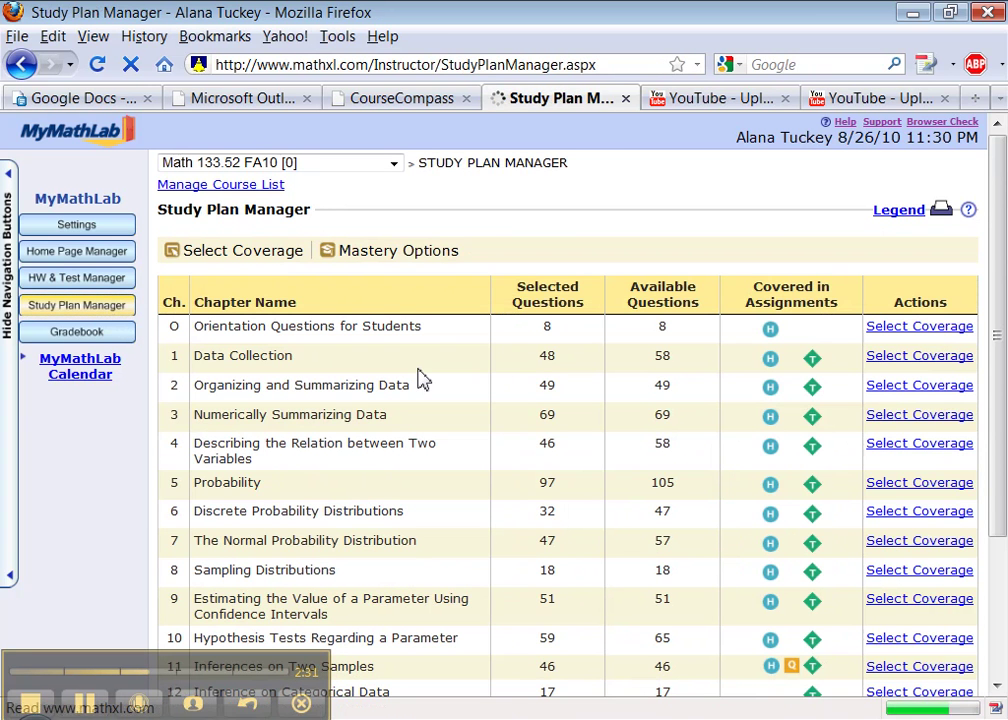
scroll(420, 378, "down", 3)
scroll(420, 378, "up", 3)
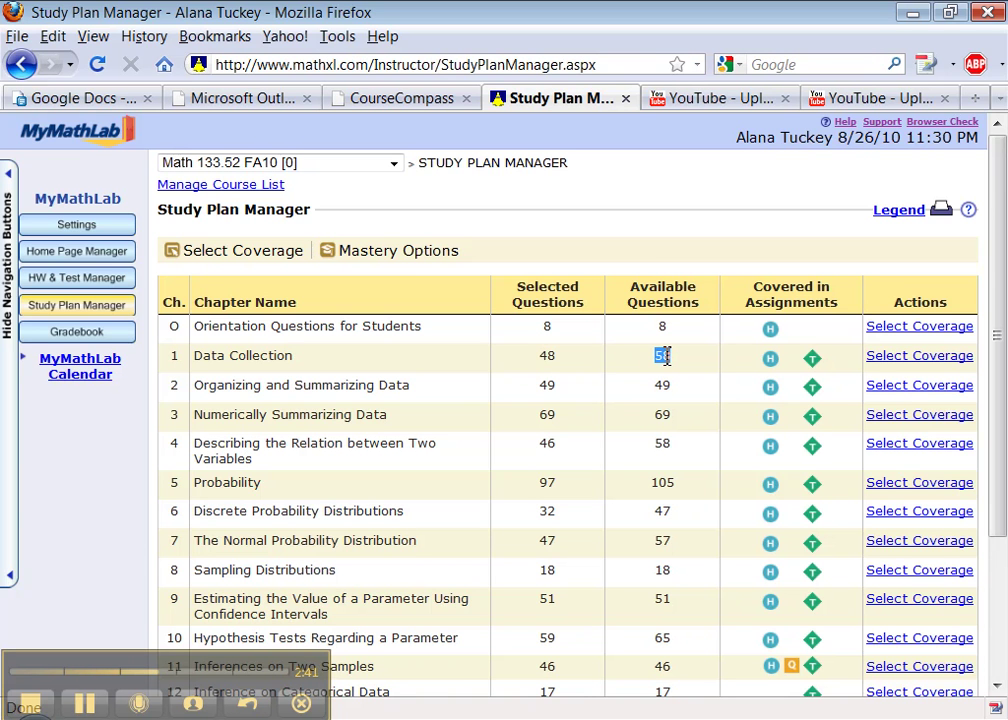
Open the study plan coverage selection for Chapter 1 and compare selected and available questions for sections 1.5 and 1.6
left_click(885, 358)
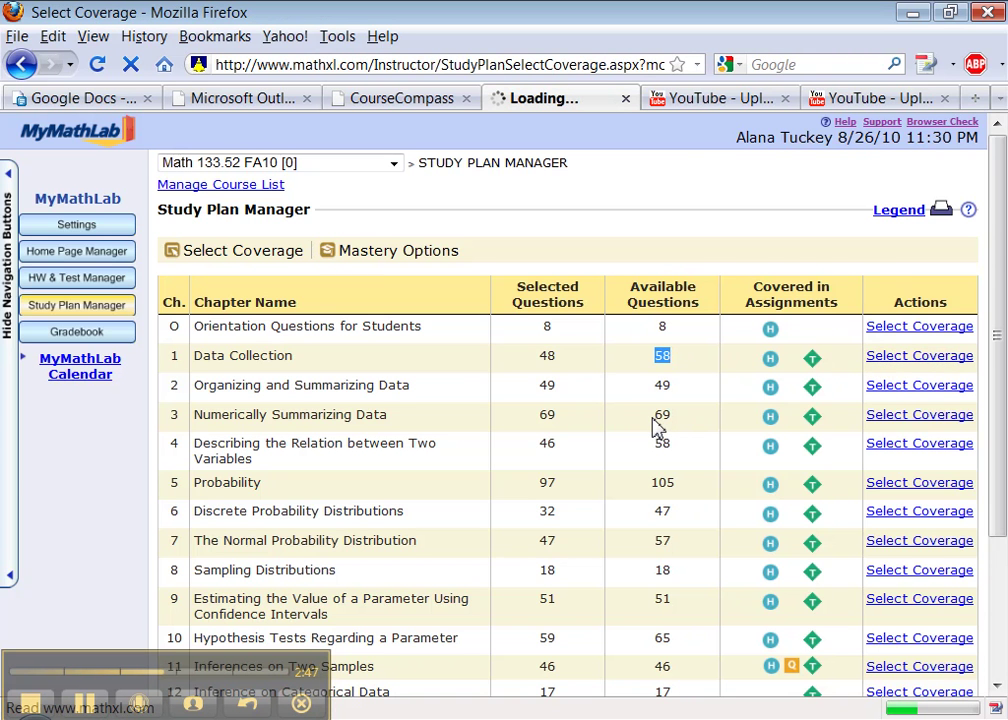
scroll(535, 516, "down", 5)
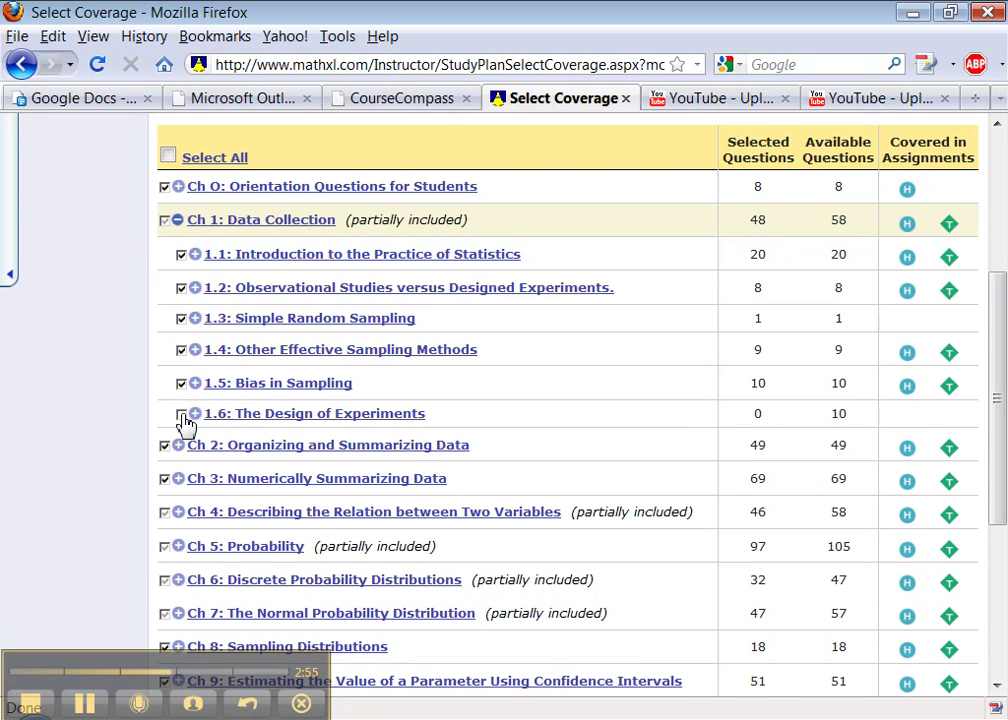
double_click(757, 417)
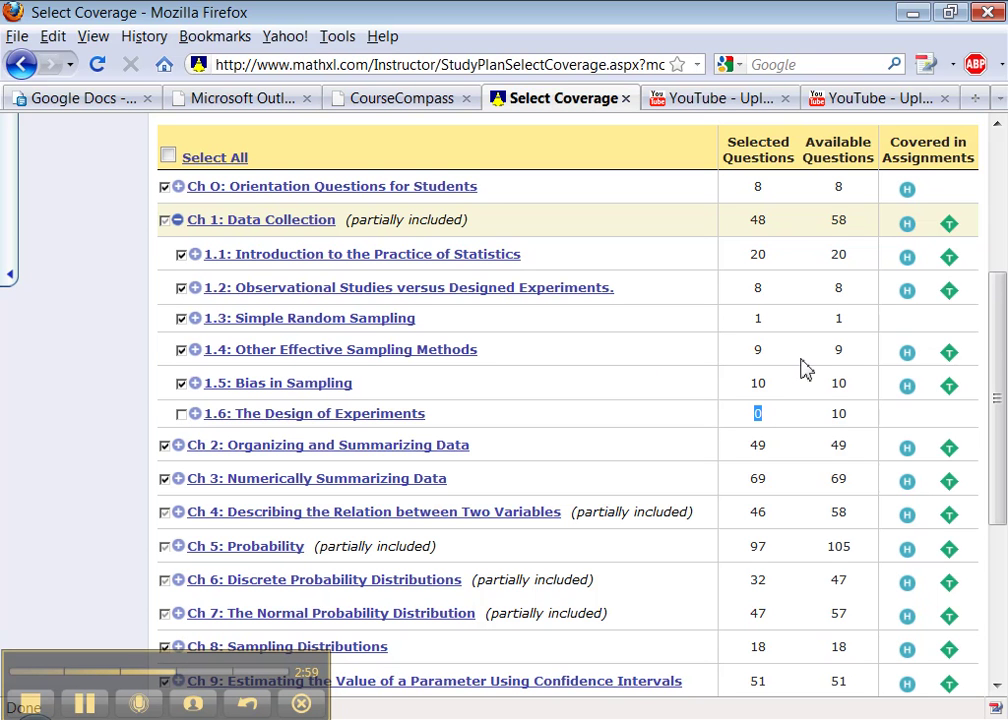
left_click_drag(753, 383, 840, 381)
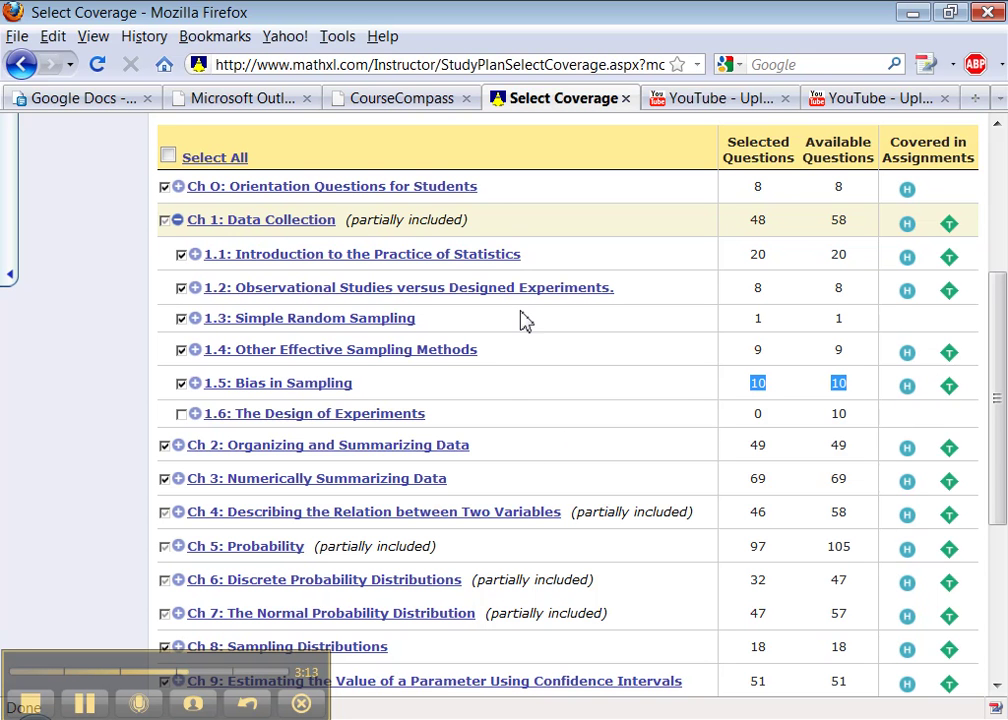
Expand Chapter 2 and its section 2.2 to examine the objectives and their assignment coverage
left_click(178, 446)
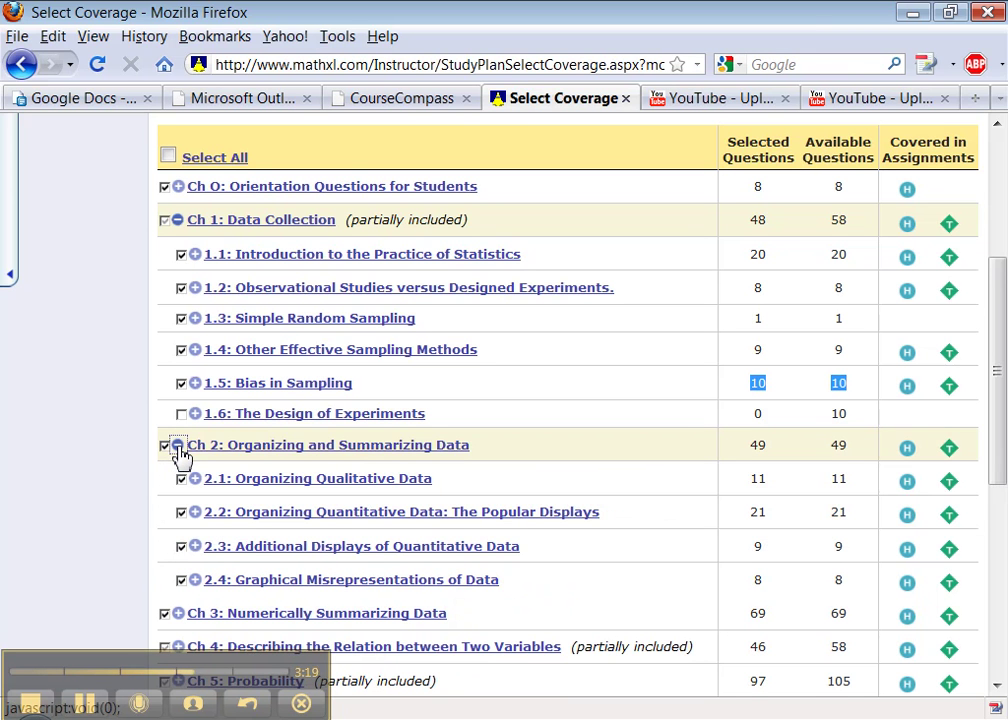
scroll(292, 503, "down", 2)
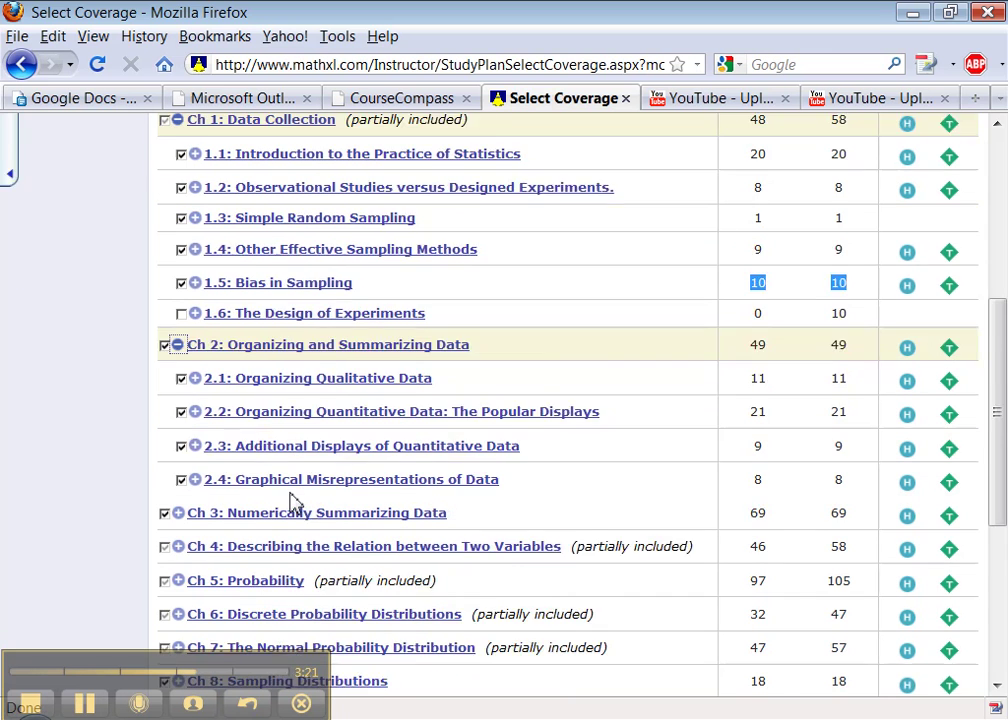
scroll(290, 501, "down", 2)
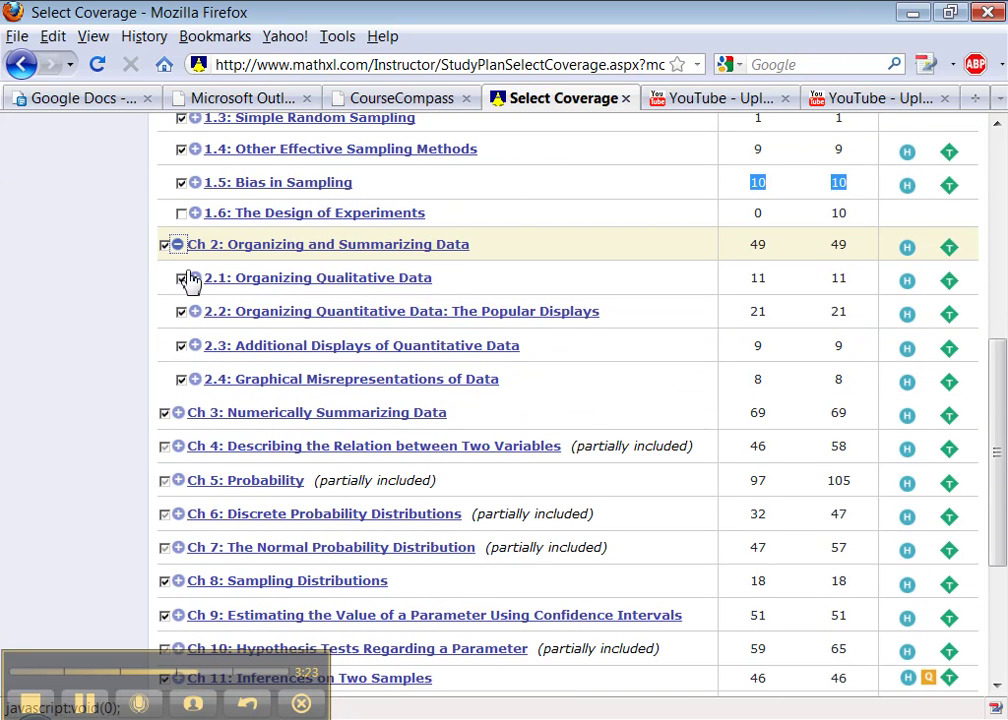
left_click(195, 312)
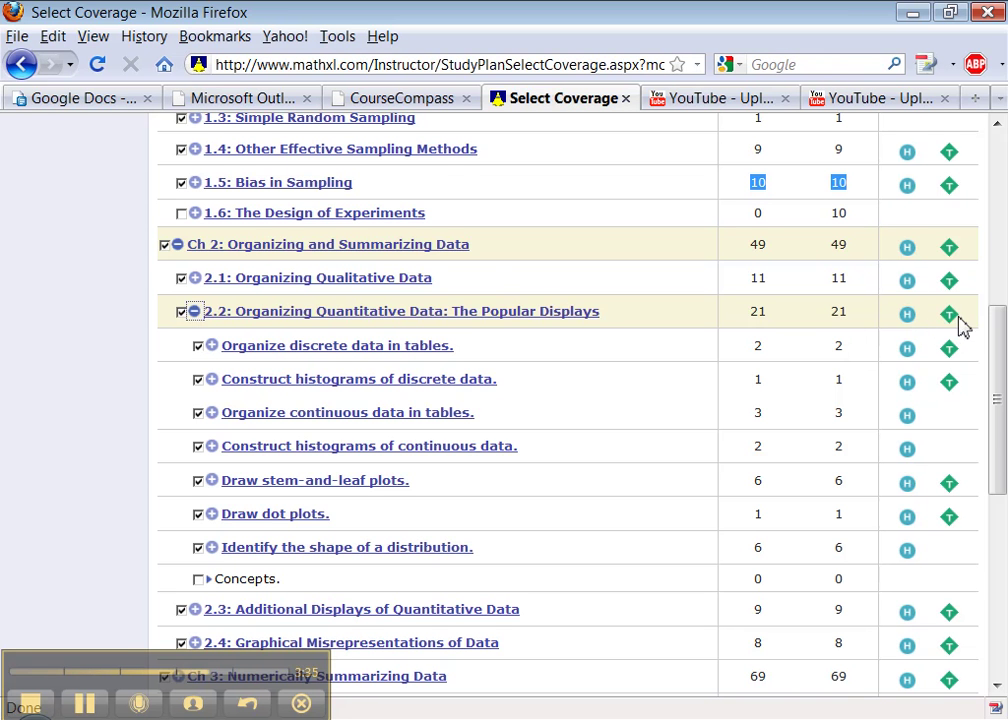
Examine the assignment coverage of the remaining chapters and the Study Plan availability options
left_click_drag(998, 383, 972, 549)
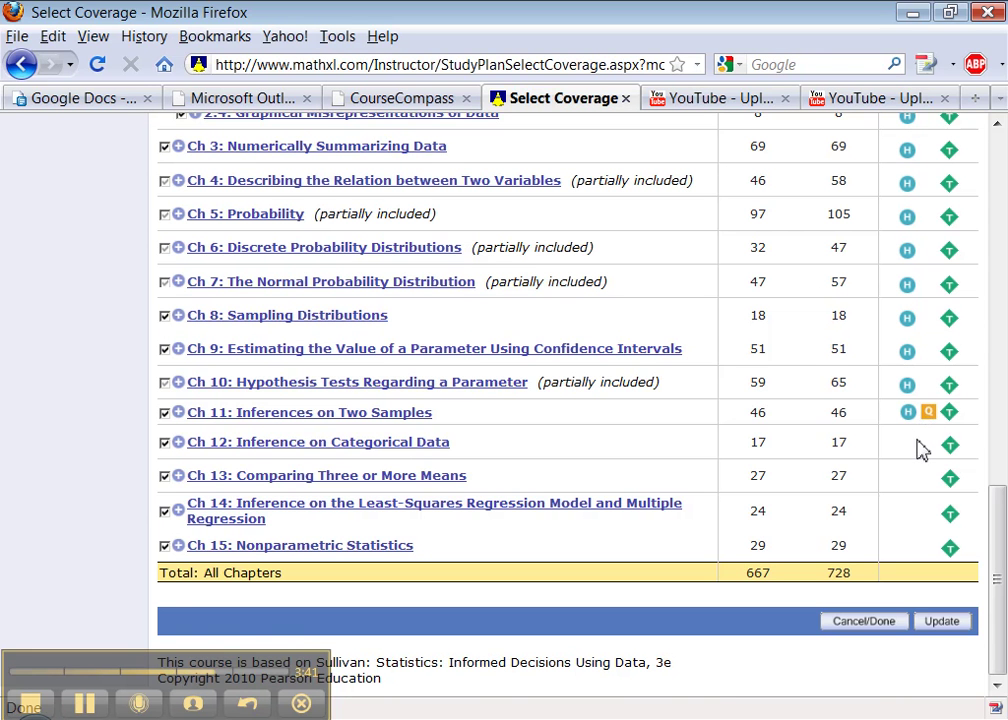
left_click_drag(1004, 548, 1001, 195)
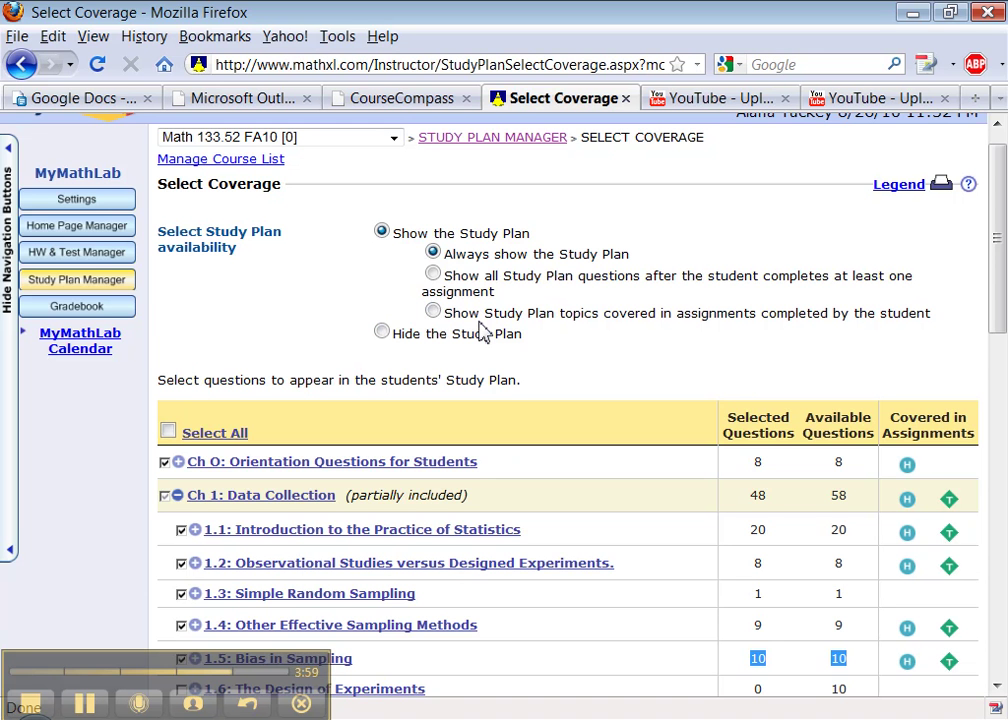
scroll(577, 300, "down", 4)
scroll(577, 300, "up", 5)
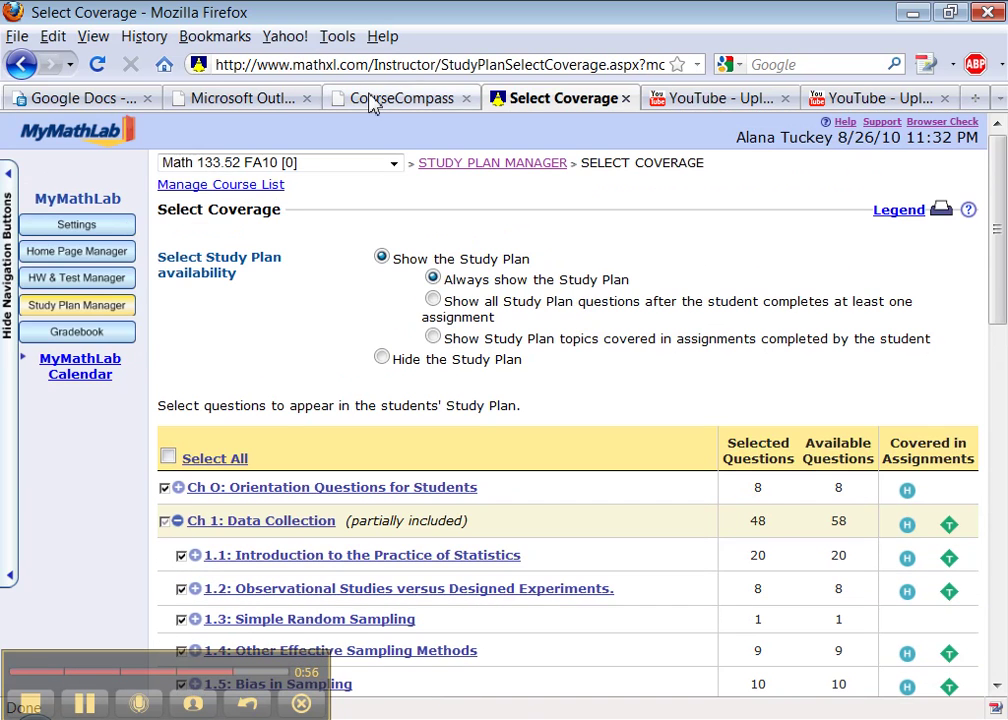
Switch to CourseCompass, open the student Study Plan, and expand Chapter 4
left_click(371, 100)
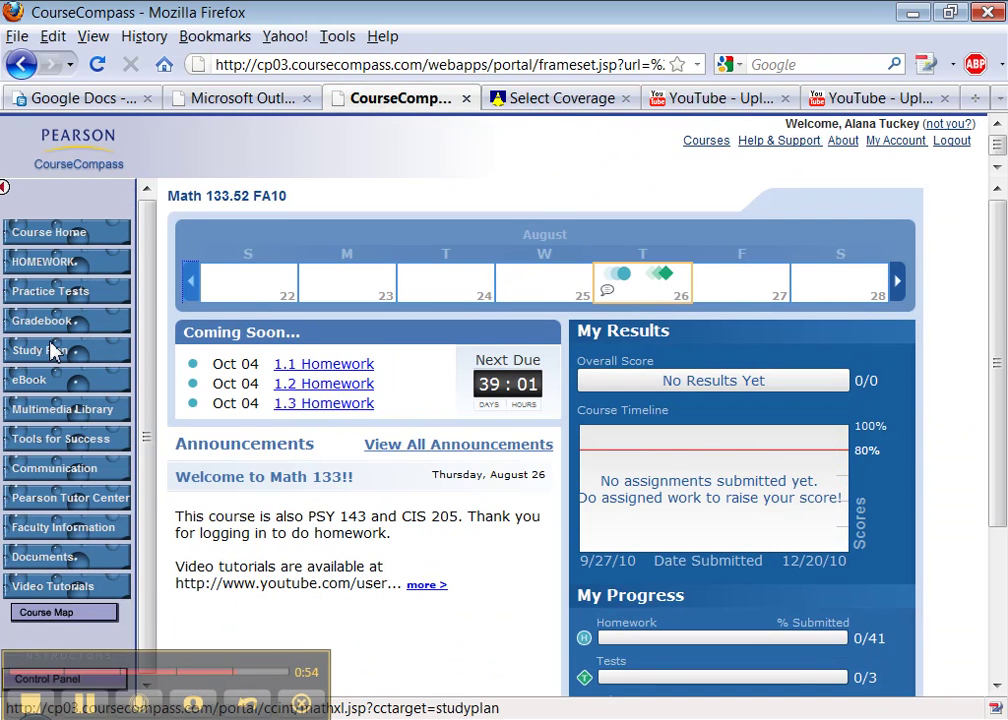
left_click(52, 355)
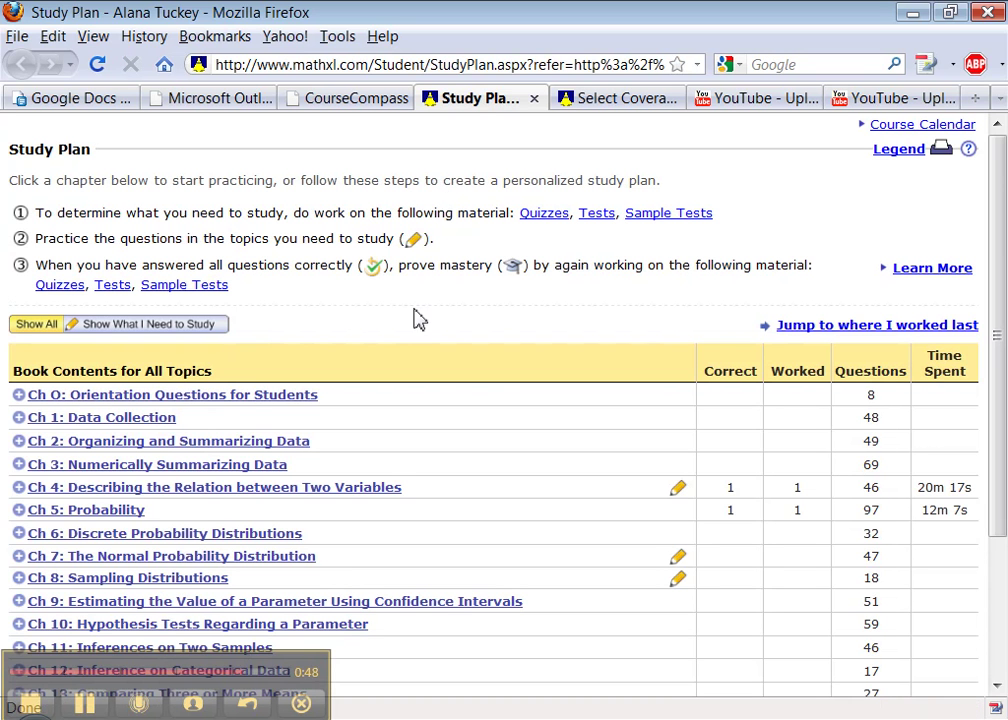
left_click(197, 492)
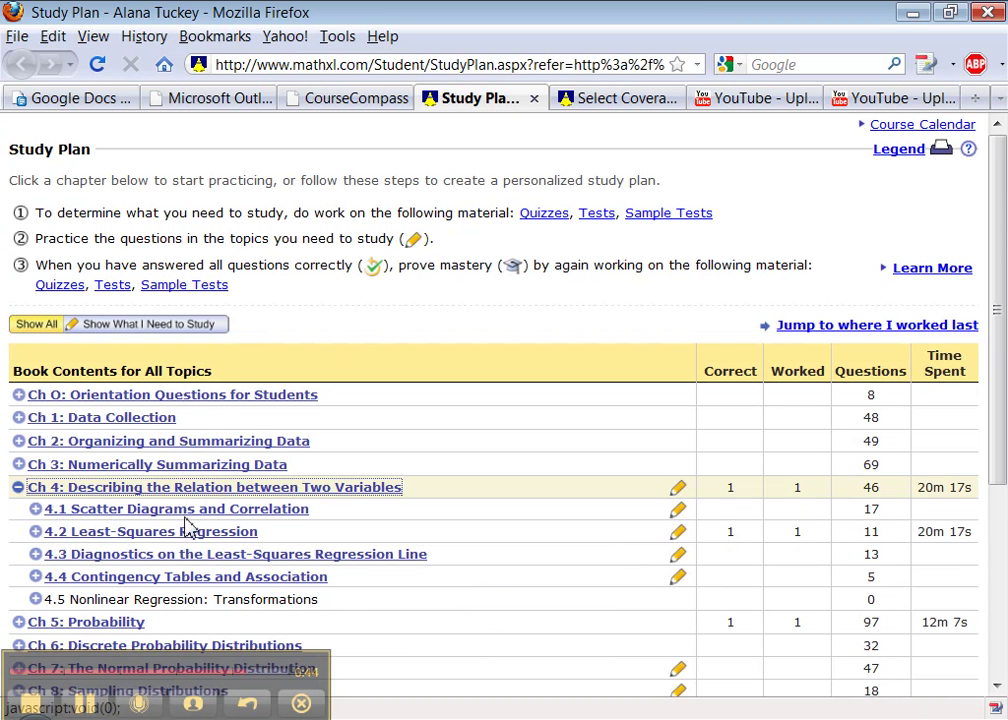
Highlight section 4.5 in the student Study Plan and open practice question 4.4.7 from section 4.4
left_click_drag(52, 598, 227, 604)
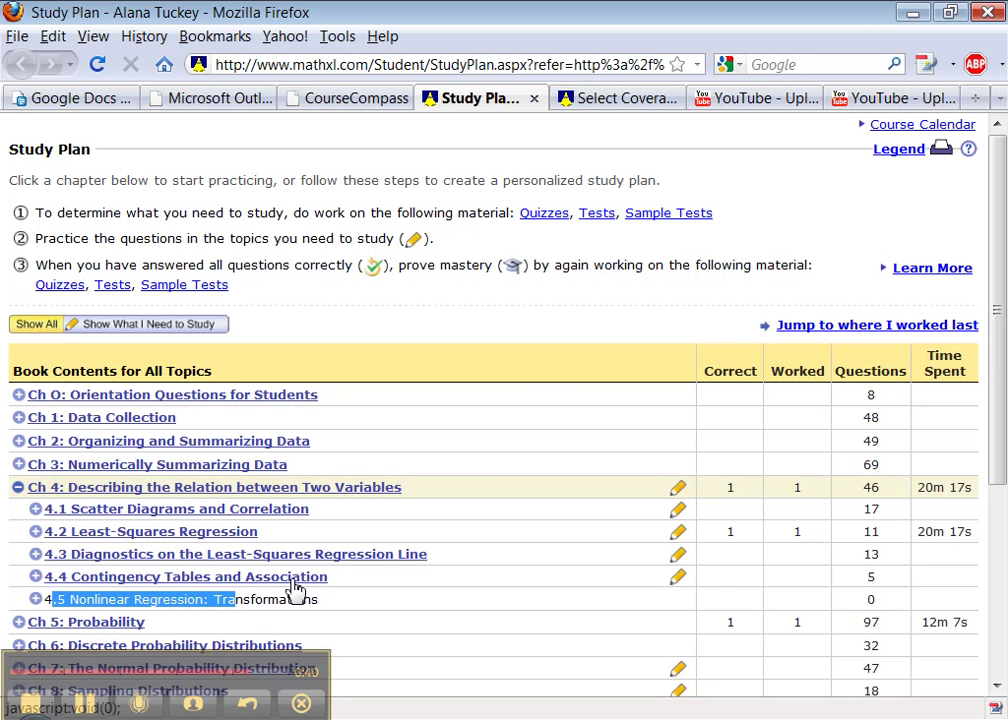
left_click(272, 584)
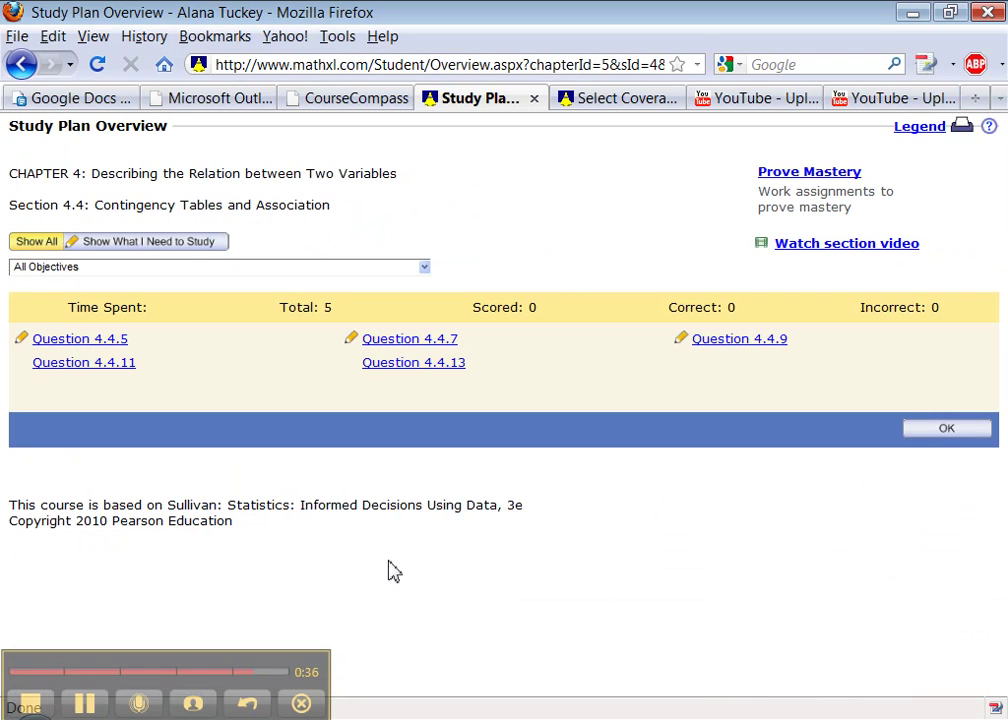
left_click(408, 340)
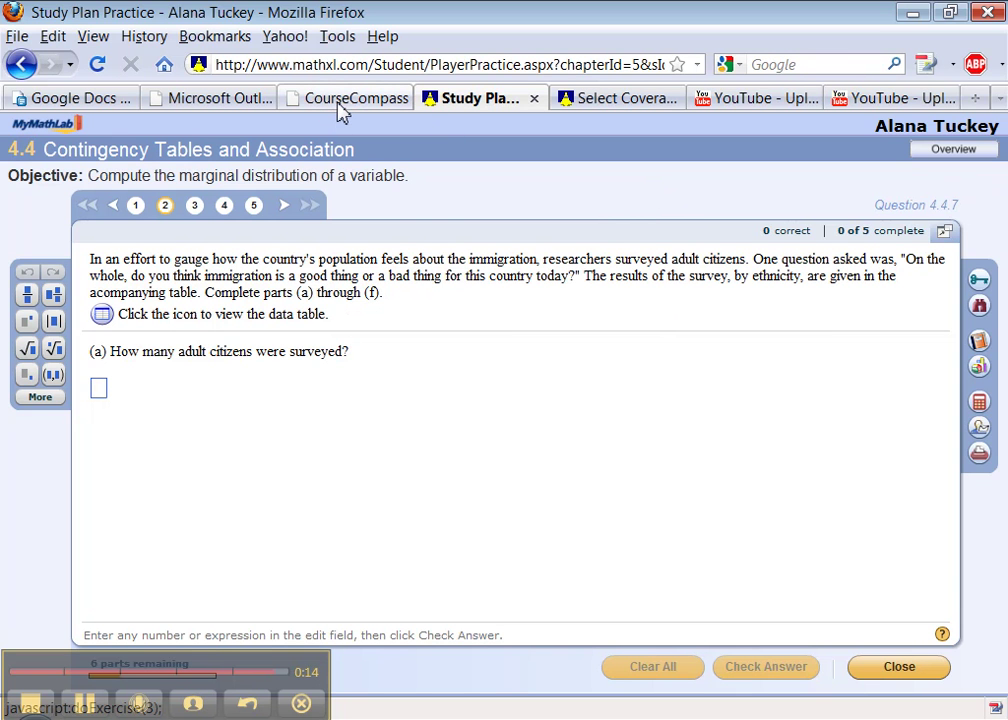
Return to the instructor's Select Coverage page and review the availability and chapter selections
left_click(575, 100)
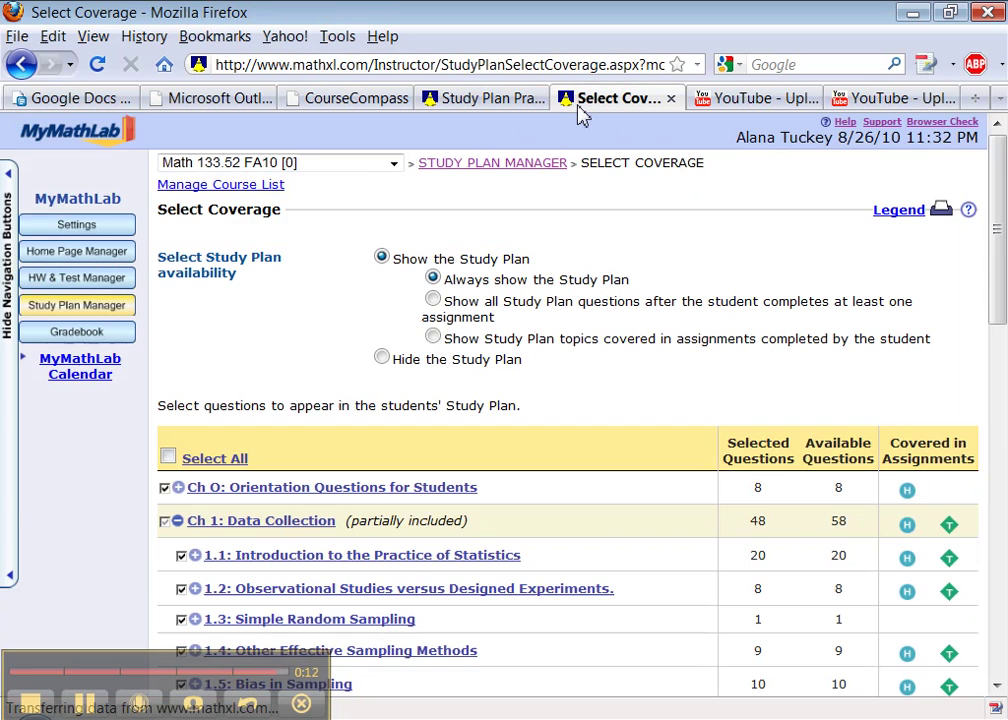
scroll(460, 305, "down", 3)
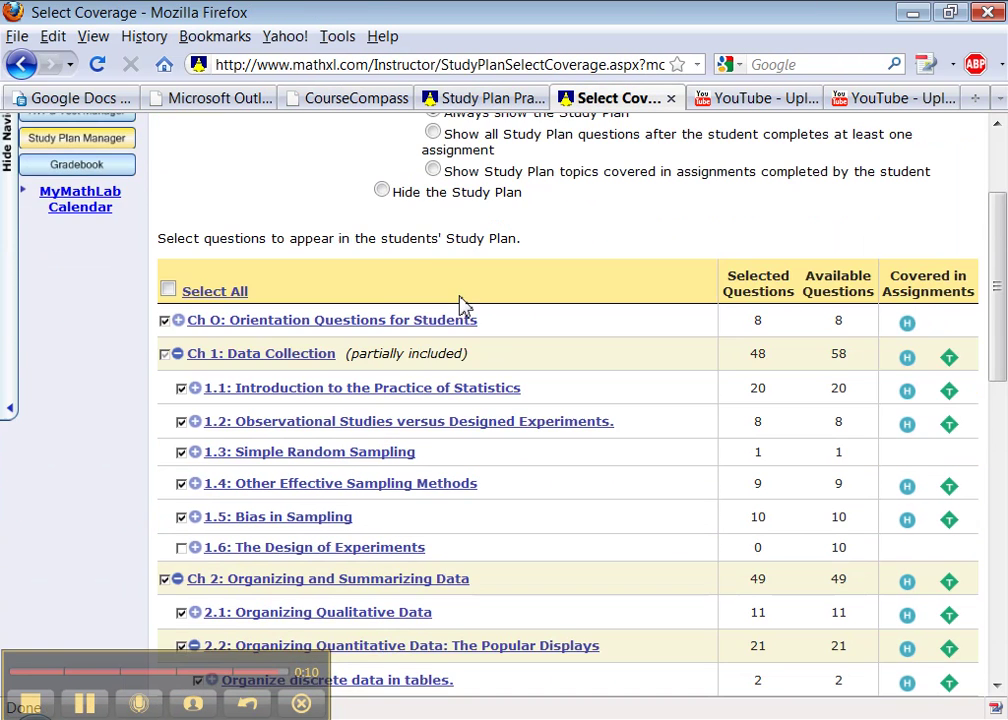
scroll(460, 305, "up", 2)
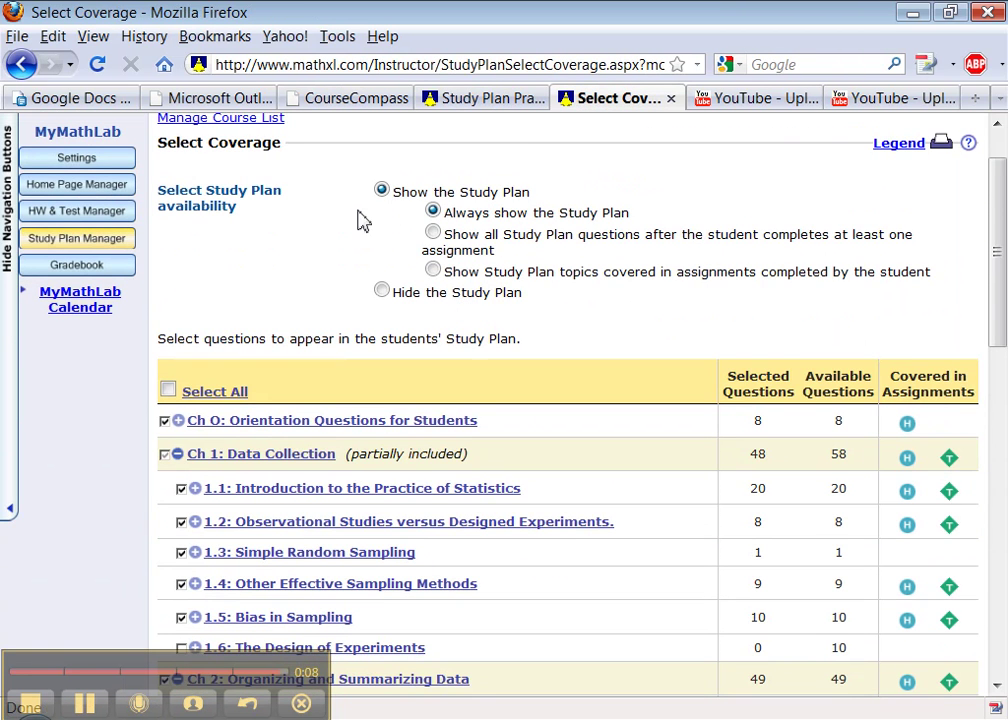